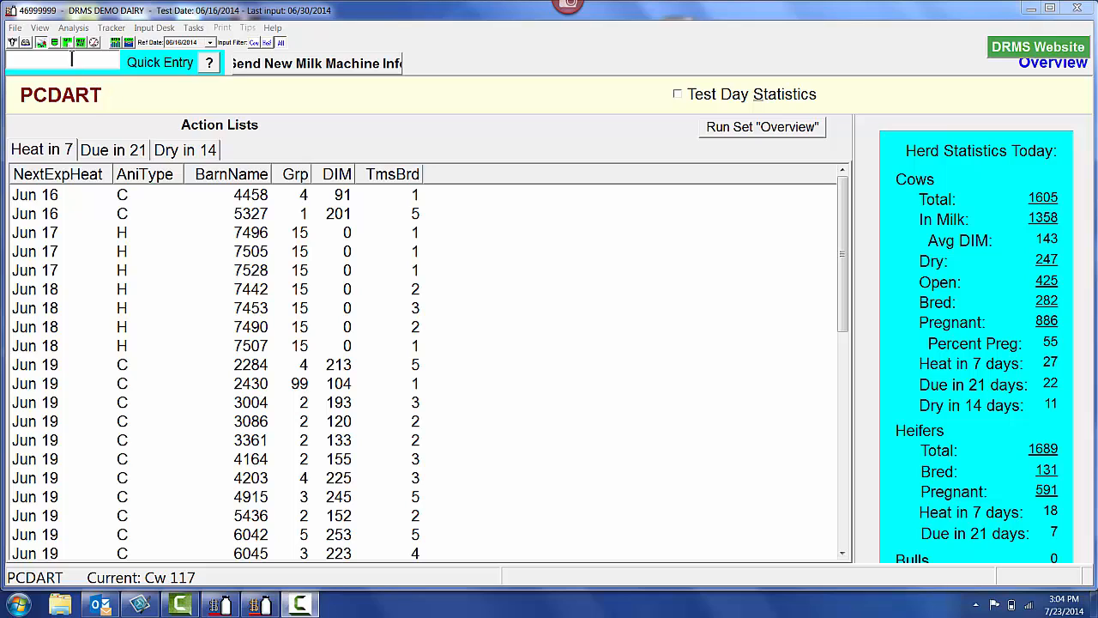
Review the subgrouping of report 017 Age at First Calving Distribution in the Dairy With Doug 1st calving set, and save the report
{"action": "left_click", "coordinate": [67, 42]}
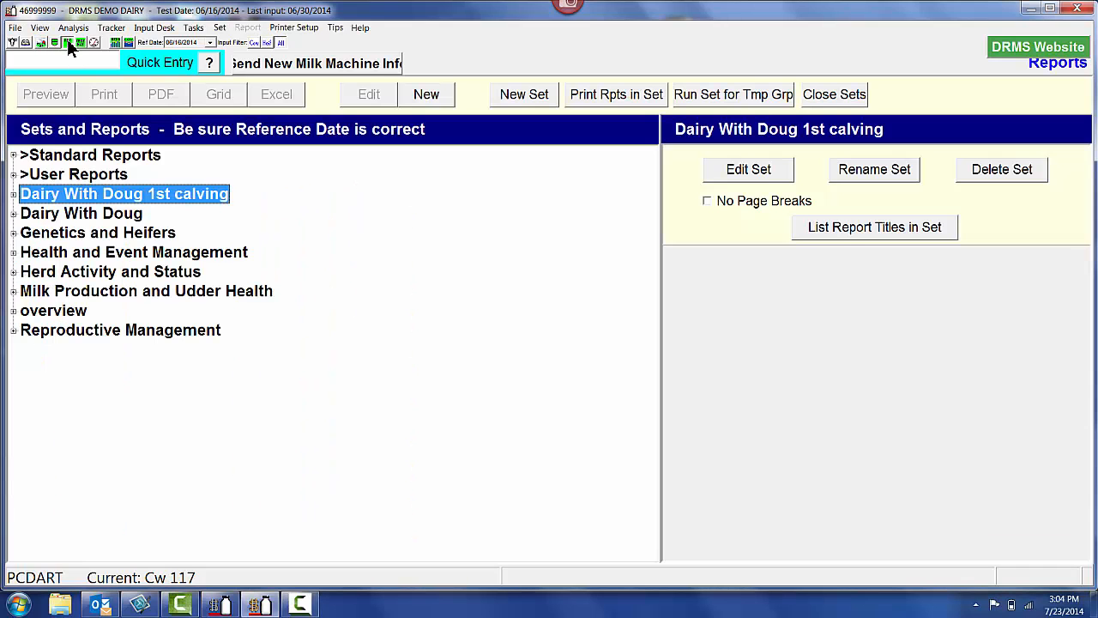
{"action": "left_click", "coordinate": [13, 194]}
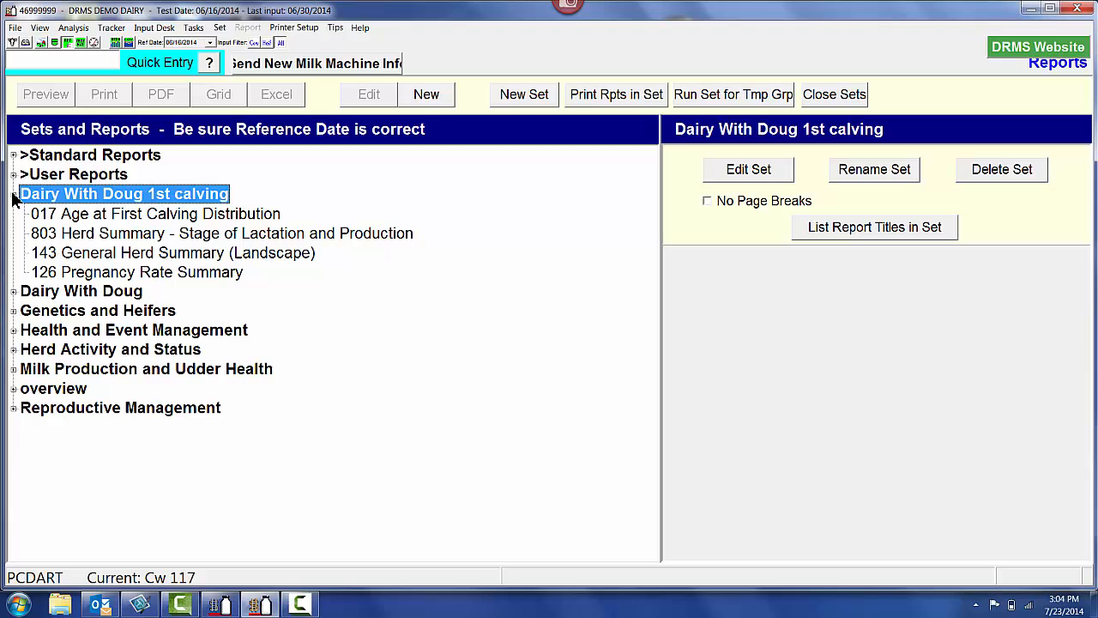
{"action": "left_click", "coordinate": [74, 214]}
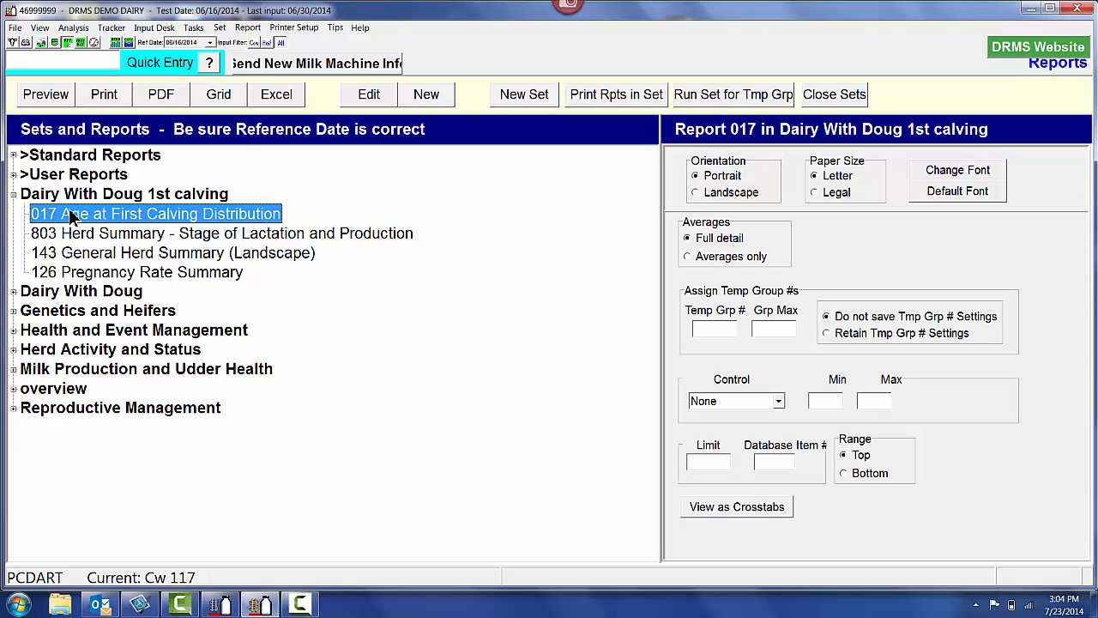
{"action": "left_click", "coordinate": [368, 95]}
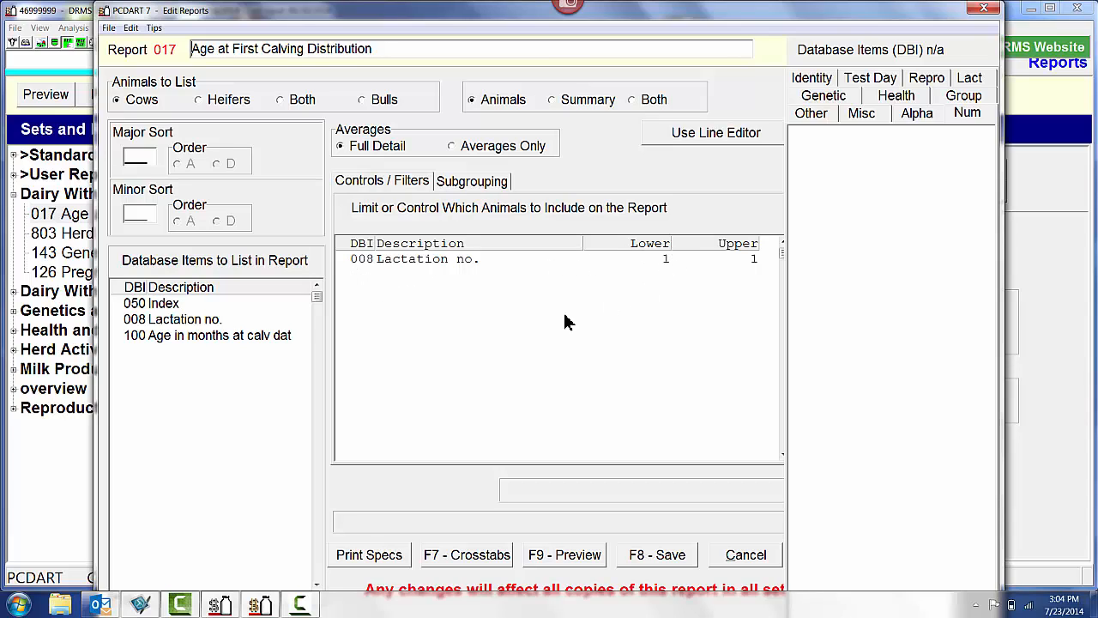
{"action": "left_click", "coordinate": [486, 189]}
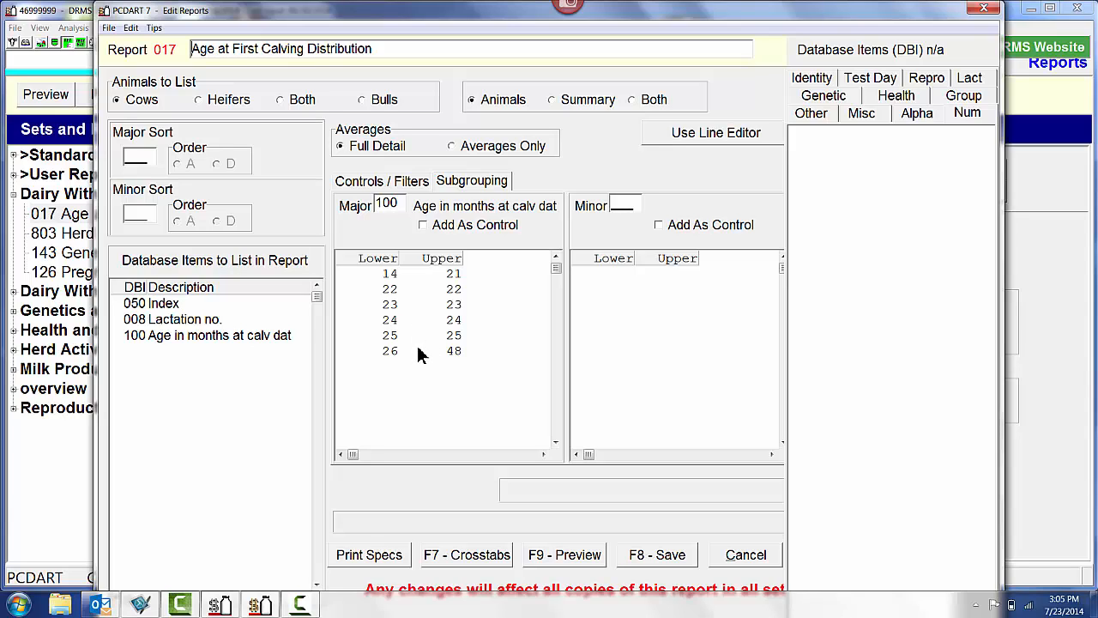
{"action": "left_click", "coordinate": [657, 556]}
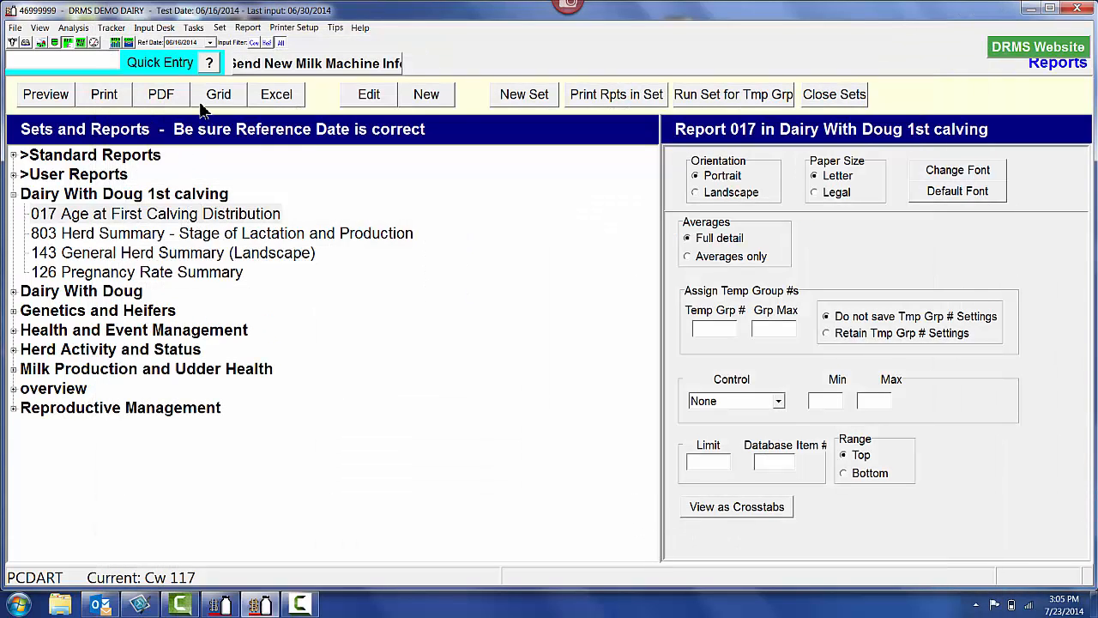
Preview report 017 and check the averages on its last page, and close the preview
{"action": "left_click", "coordinate": [63, 99]}
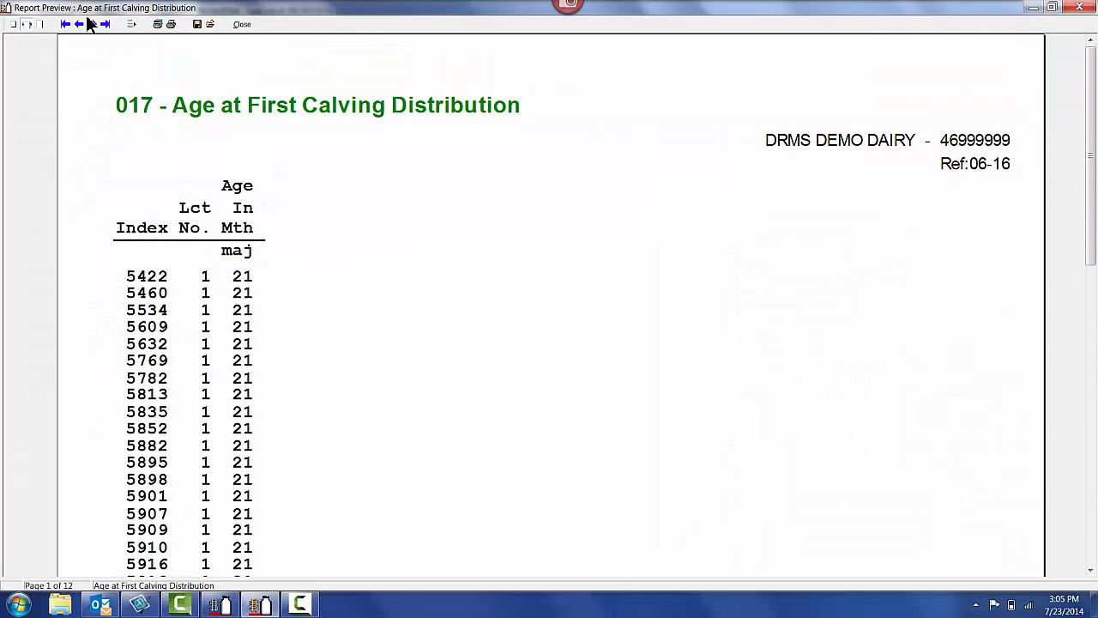
{"action": "left_click", "coordinate": [105, 24]}
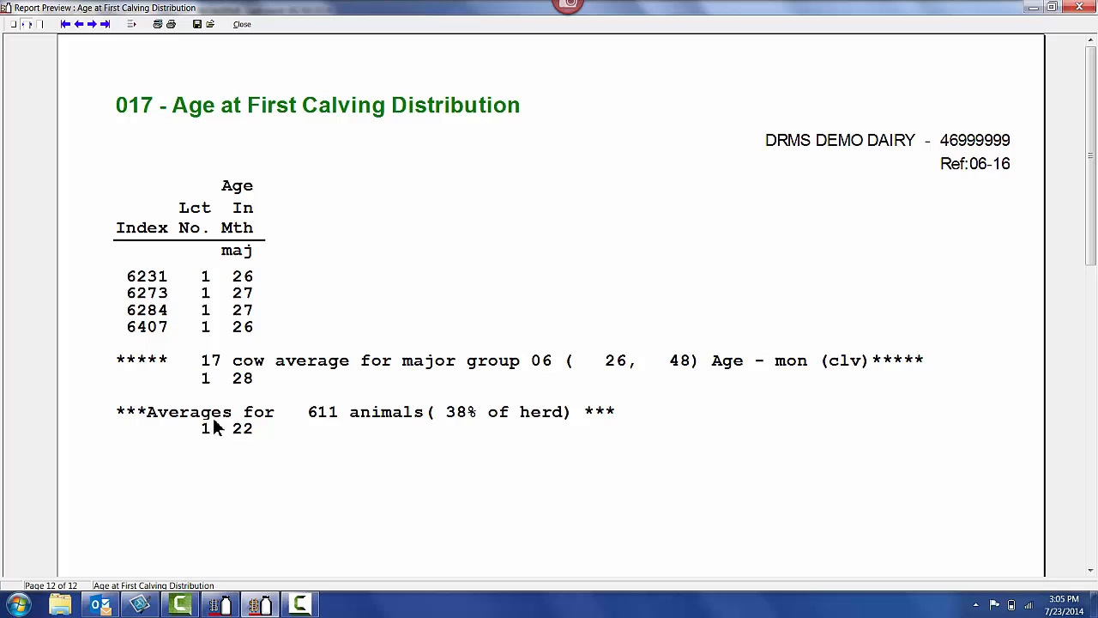
{"action": "left_click", "coordinate": [240, 25]}
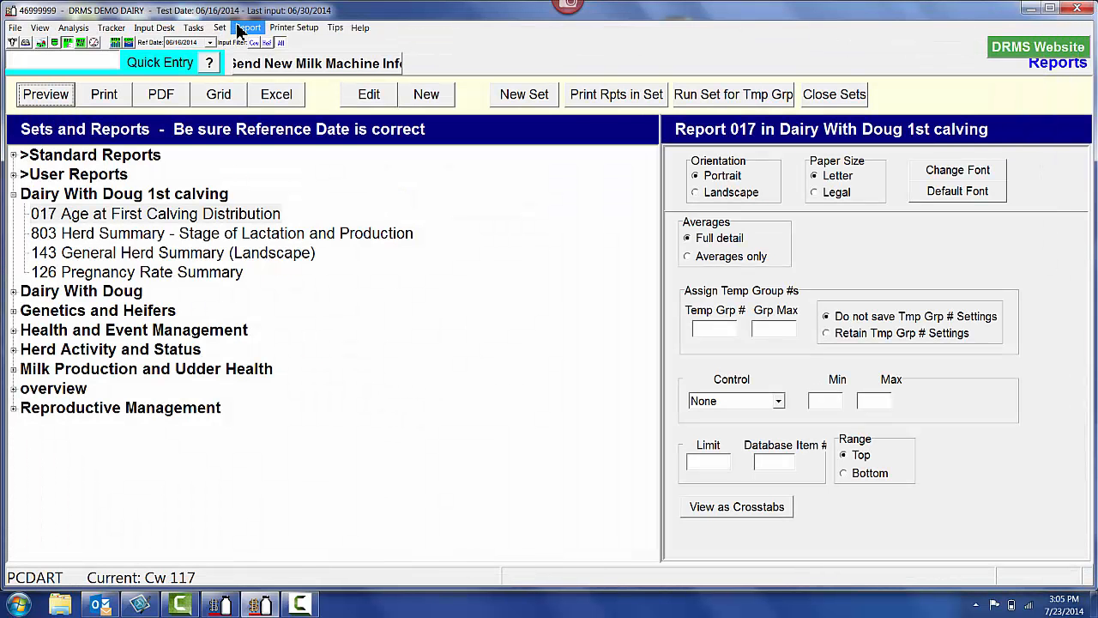
View report 017 as a crosstabs graph with Count as the charted value, and close the graph
{"action": "left_click", "coordinate": [739, 507]}
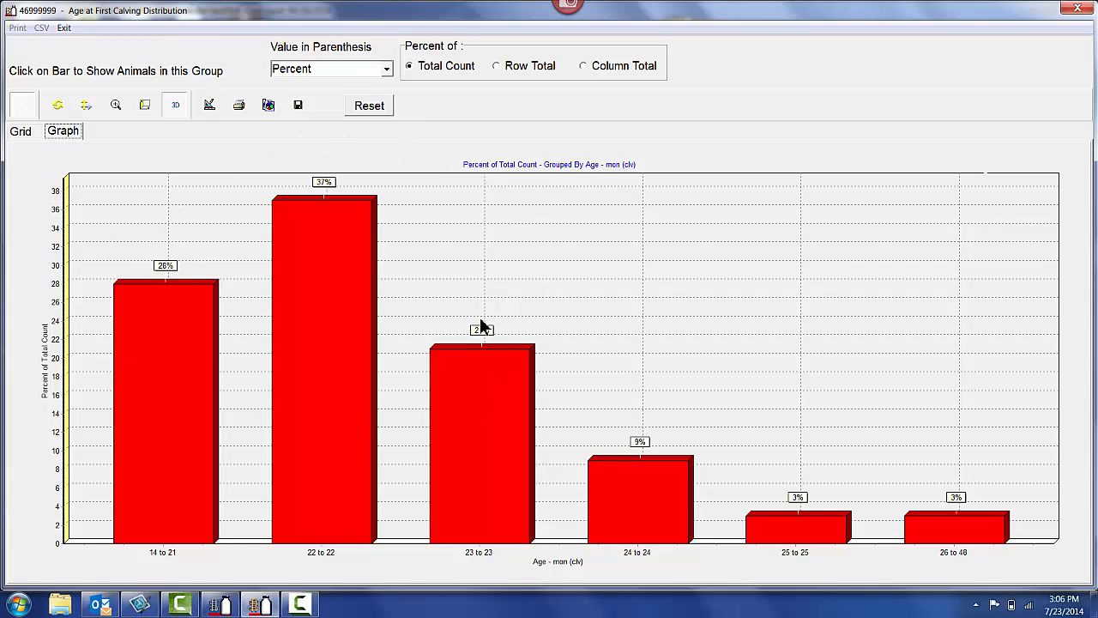
{"action": "left_click", "coordinate": [387, 71]}
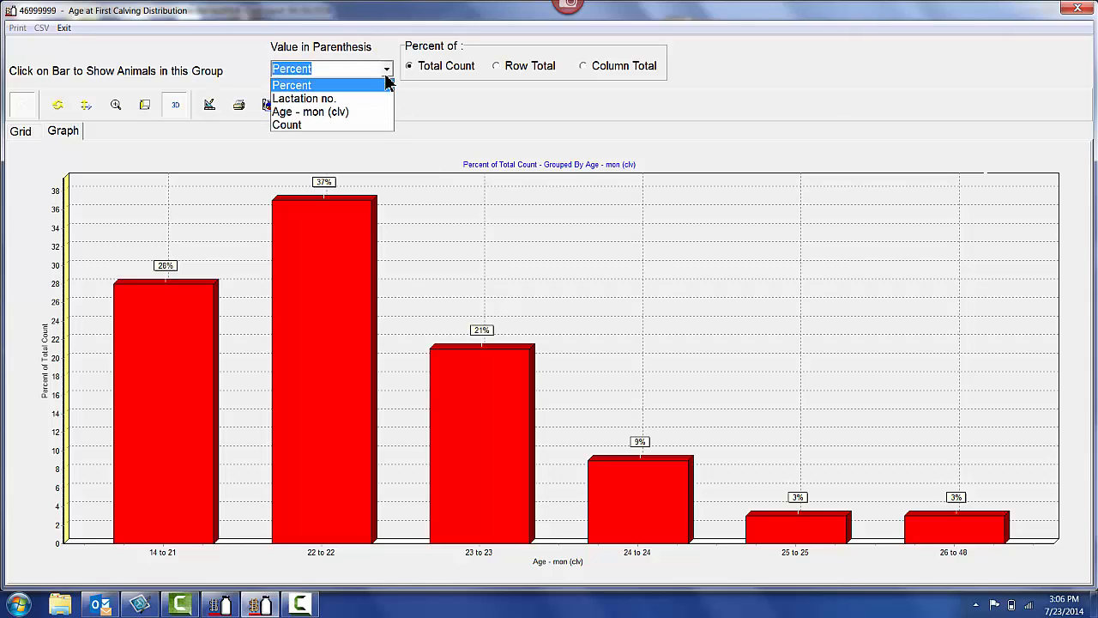
{"action": "left_click", "coordinate": [375, 126]}
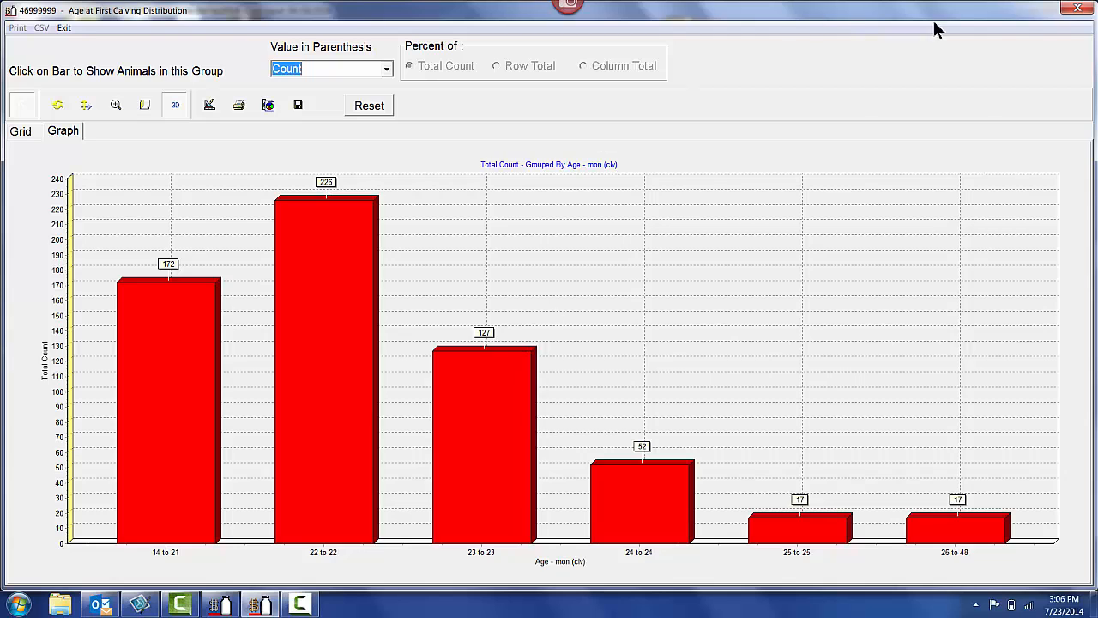
{"action": "left_click", "coordinate": [1077, 8]}
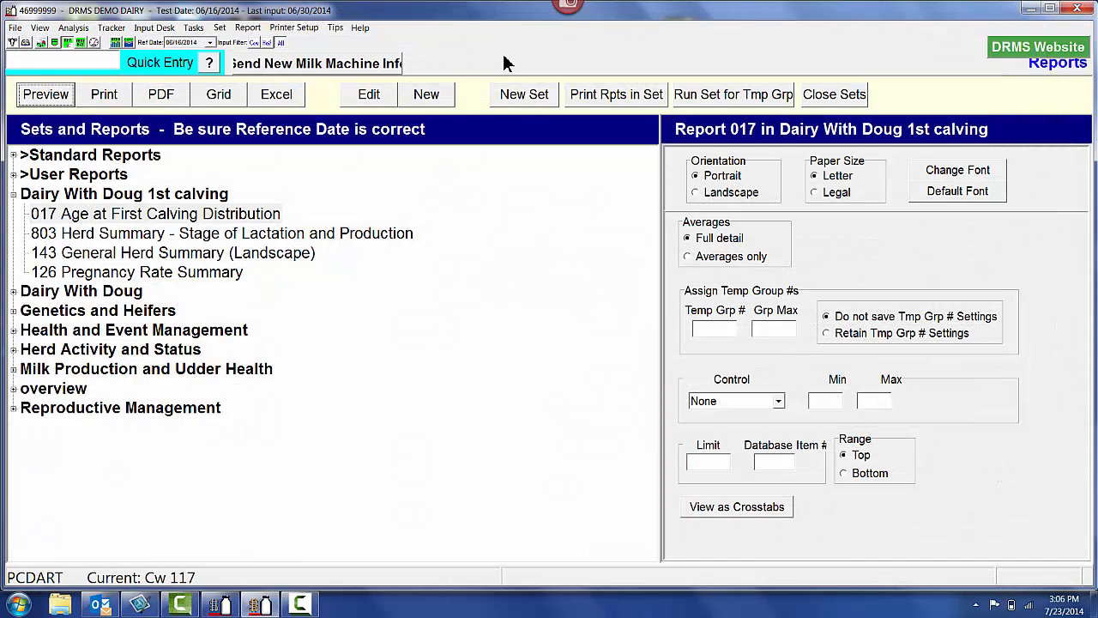
Preview report 803 Herd Summary - Stage of Lactation and Production, examine its lactation tables, and close it
{"action": "left_click", "coordinate": [85, 241]}
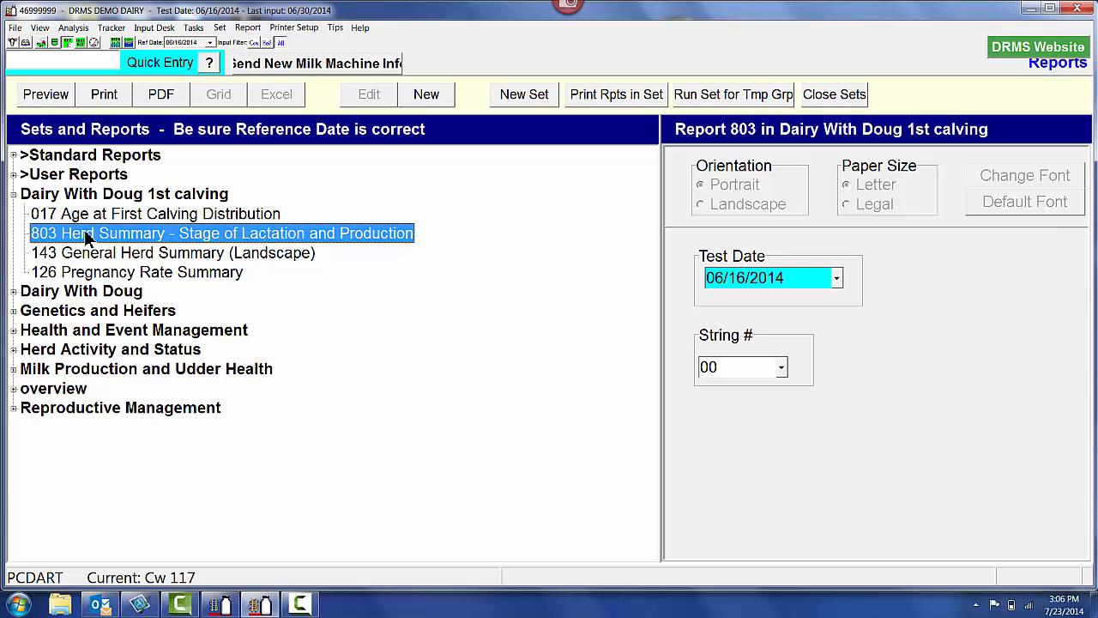
{"action": "double_click", "coordinate": [86, 239]}
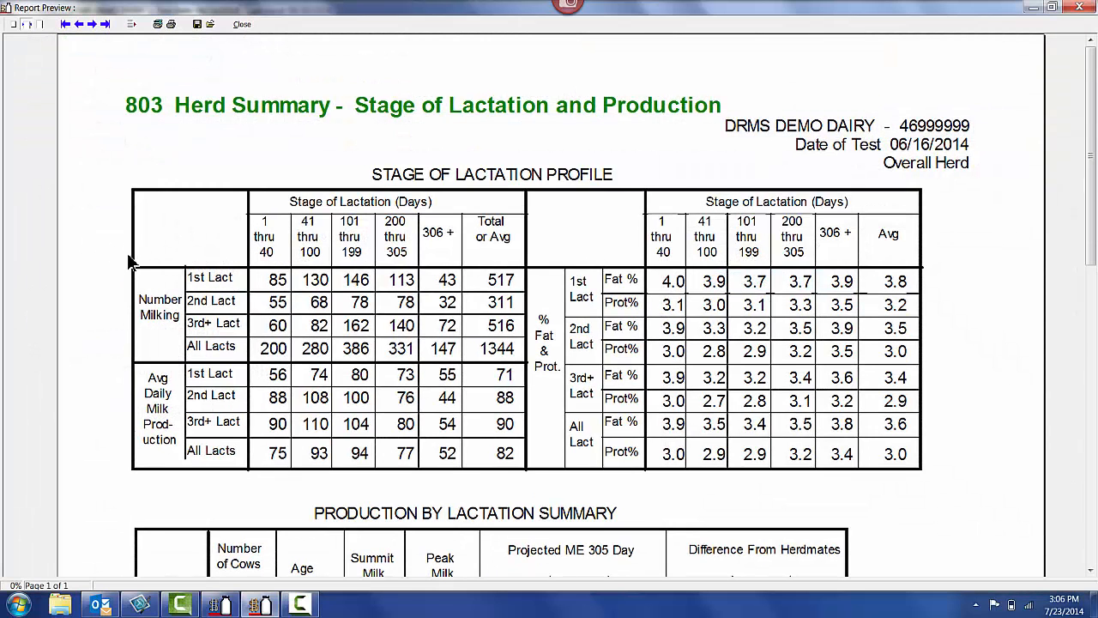
{"action": "scroll", "coordinate": [131, 262], "scroll_direction": "down", "scroll_amount": 3}
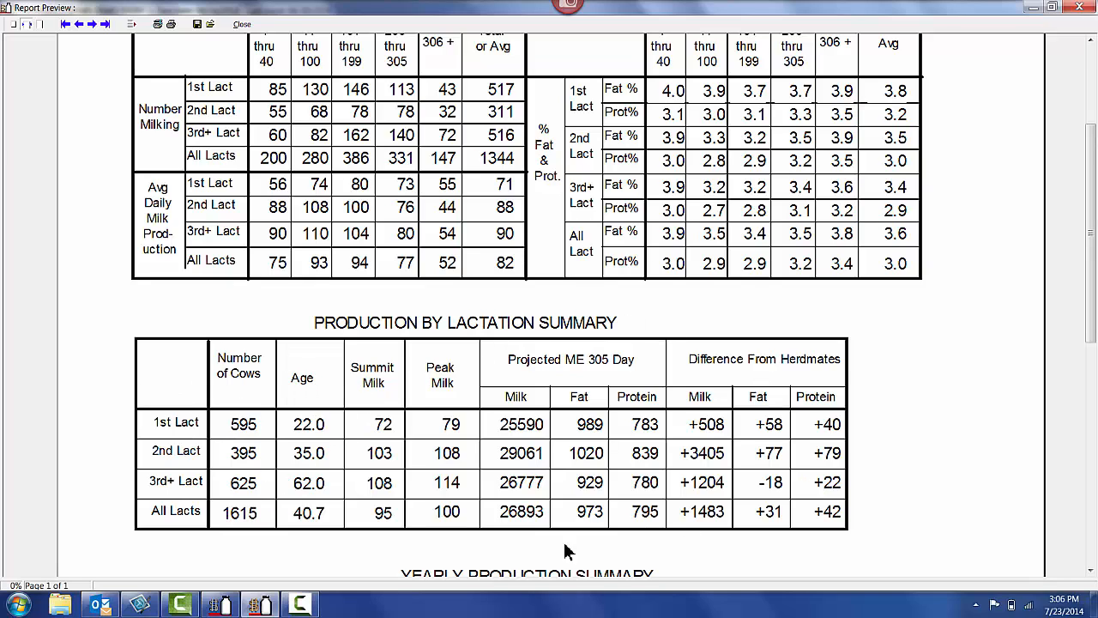
{"action": "scroll", "coordinate": [403, 415], "scroll_direction": "up", "scroll_amount": 1}
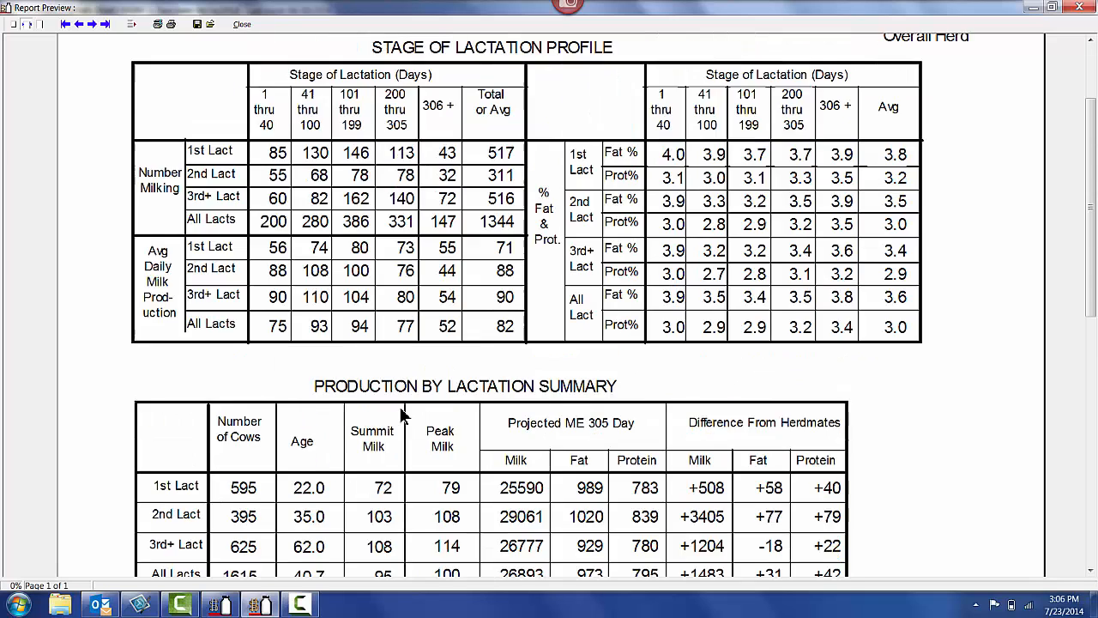
{"action": "scroll", "coordinate": [403, 414], "scroll_direction": "up", "scroll_amount": 2}
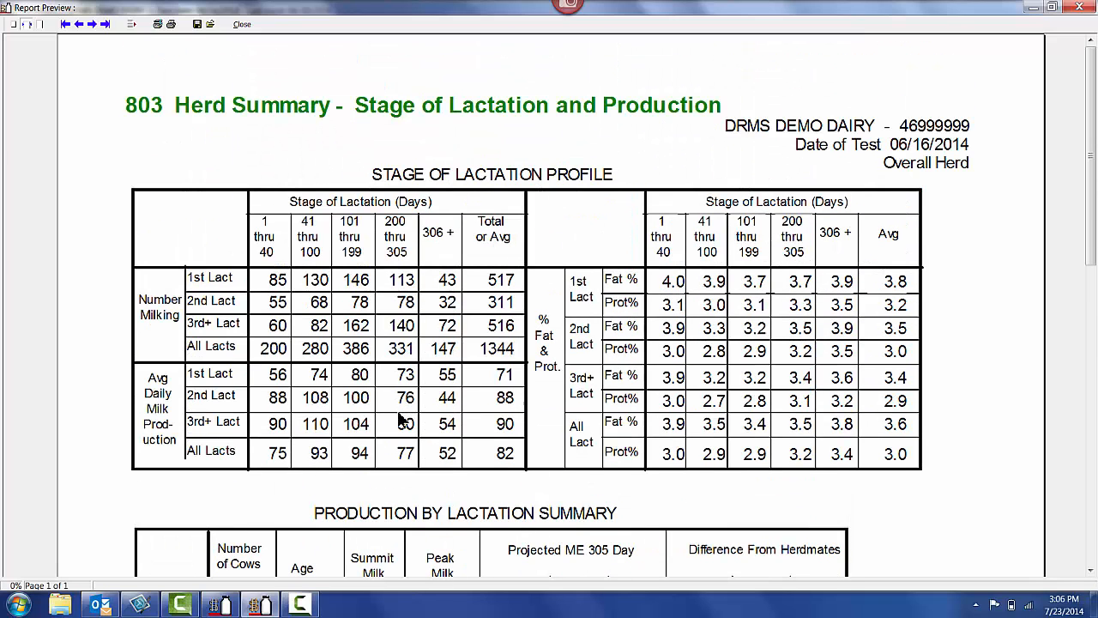
{"action": "left_click", "coordinate": [242, 23]}
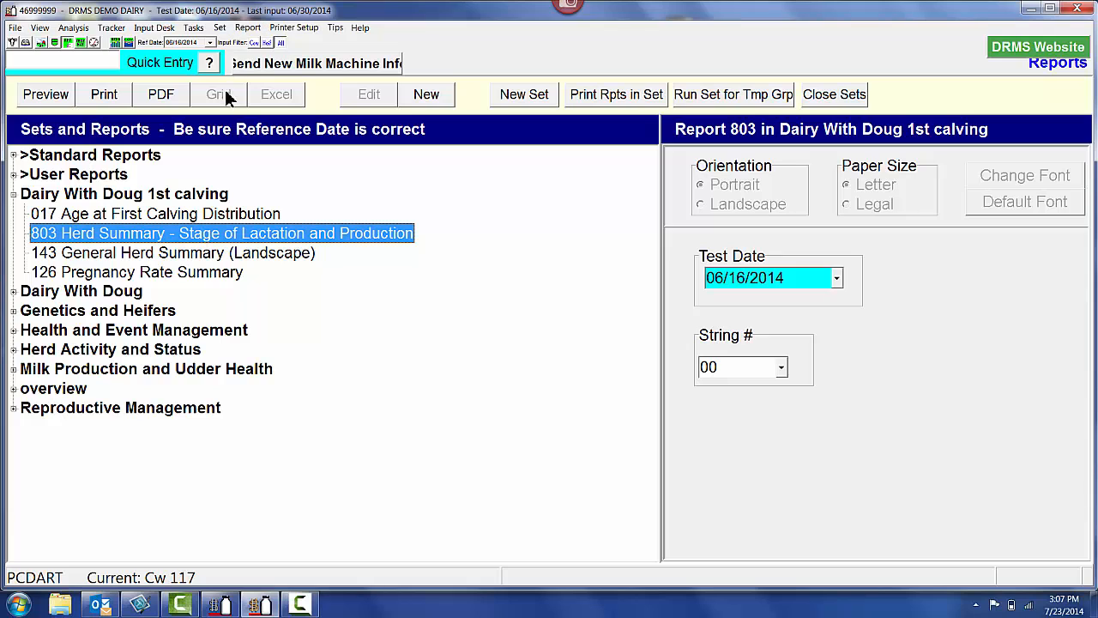
Preview report 143 General Herd Summary (Landscape), examine the lactation comparison figures, and close it
{"action": "left_click", "coordinate": [87, 252]}
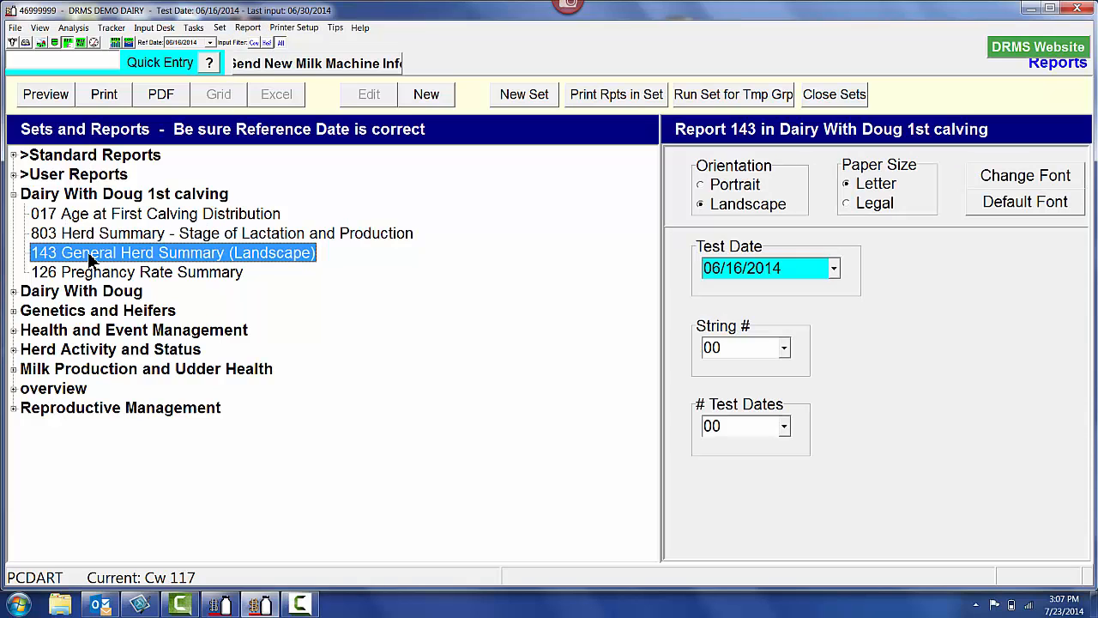
{"action": "double_click", "coordinate": [87, 253]}
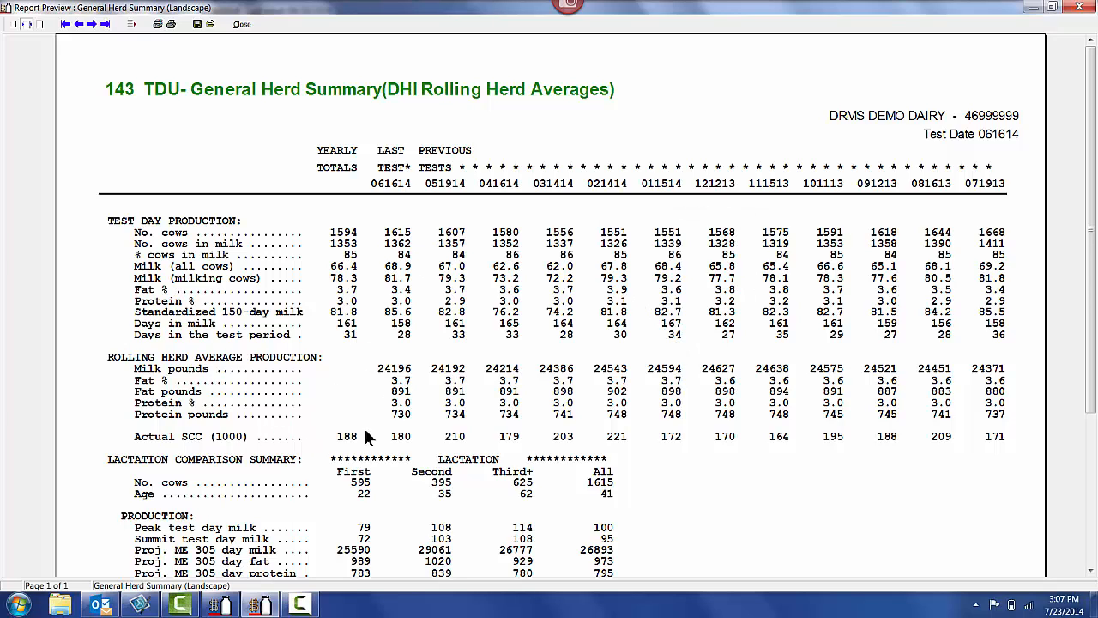
{"action": "scroll", "coordinate": [296, 515], "scroll_direction": "down", "scroll_amount": 1}
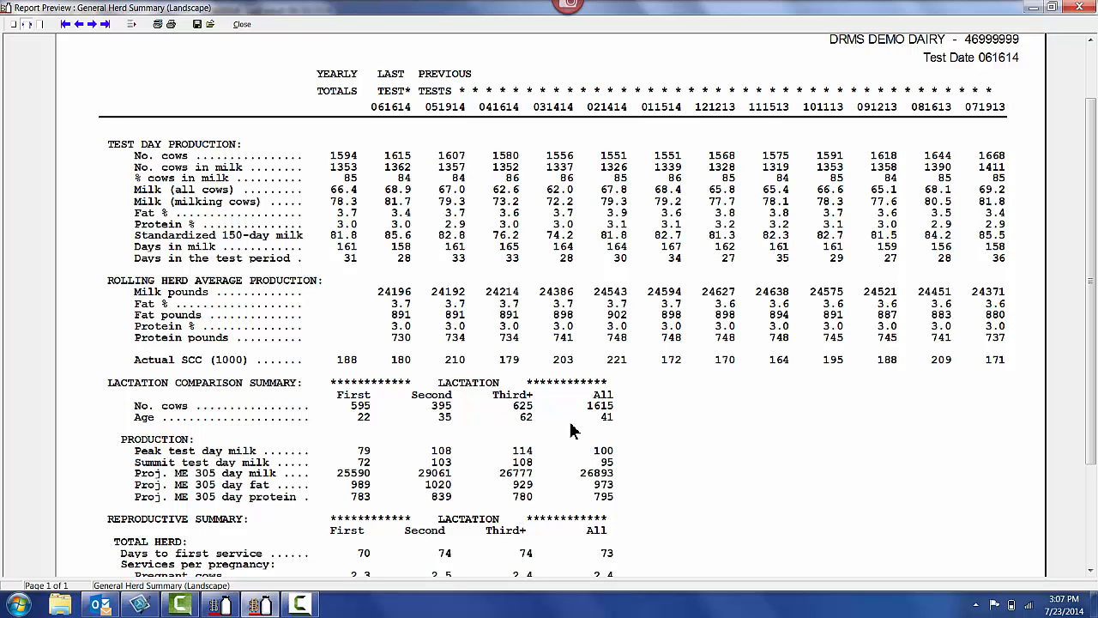
{"action": "left_click", "coordinate": [241, 25]}
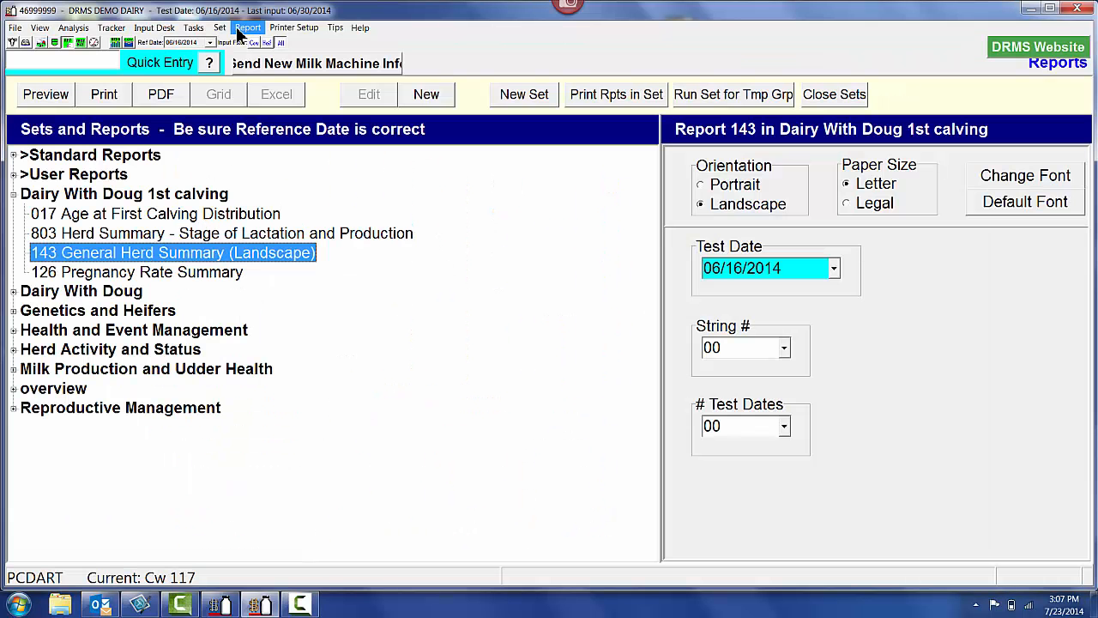
Load the saved "age first calving" setting in the Heifer Tracker
{"action": "left_click", "coordinate": [113, 28]}
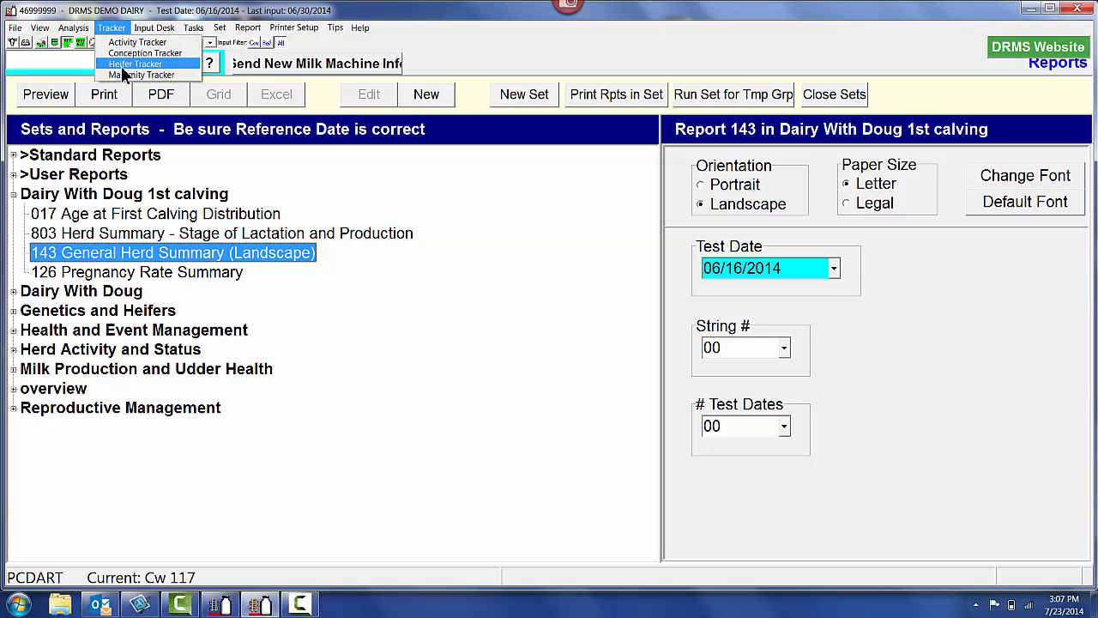
{"action": "left_click", "coordinate": [135, 65]}
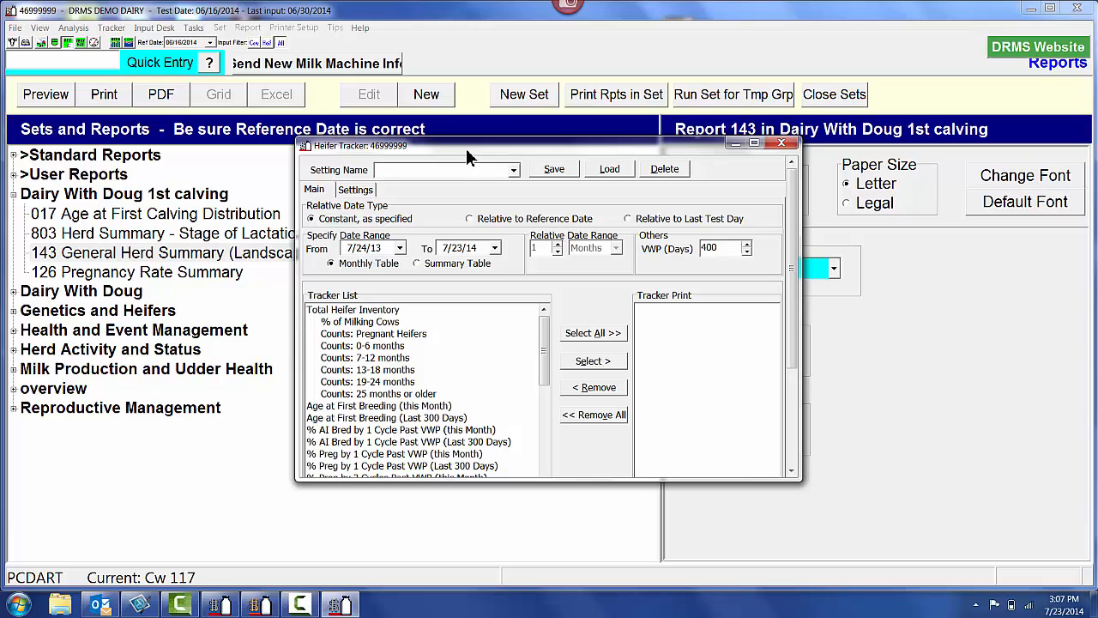
{"action": "left_click", "coordinate": [514, 171]}
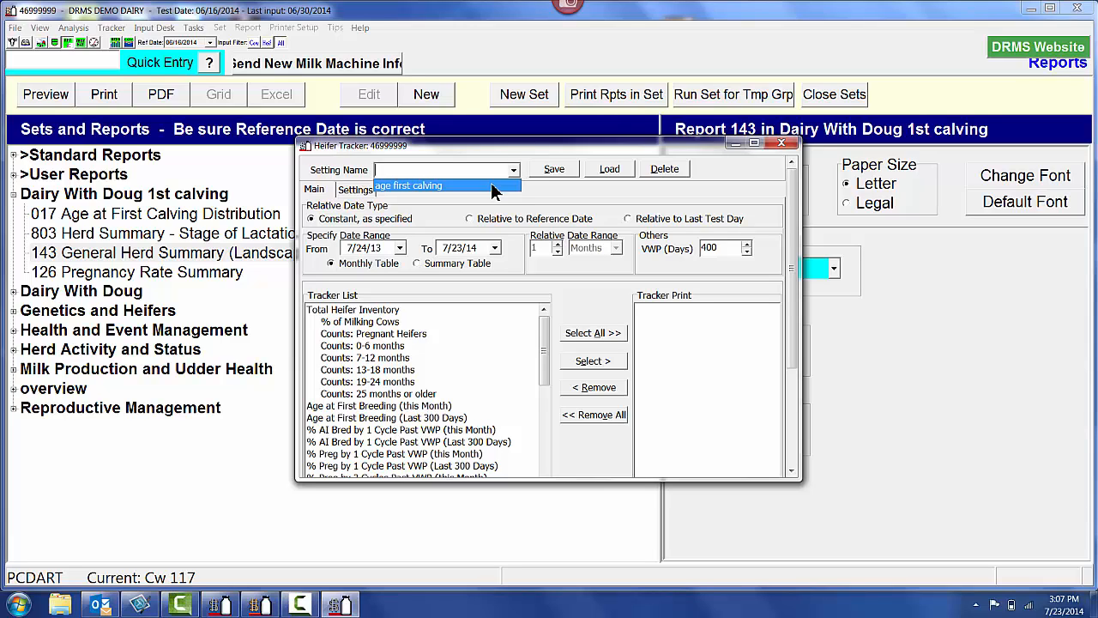
{"action": "left_click", "coordinate": [494, 185]}
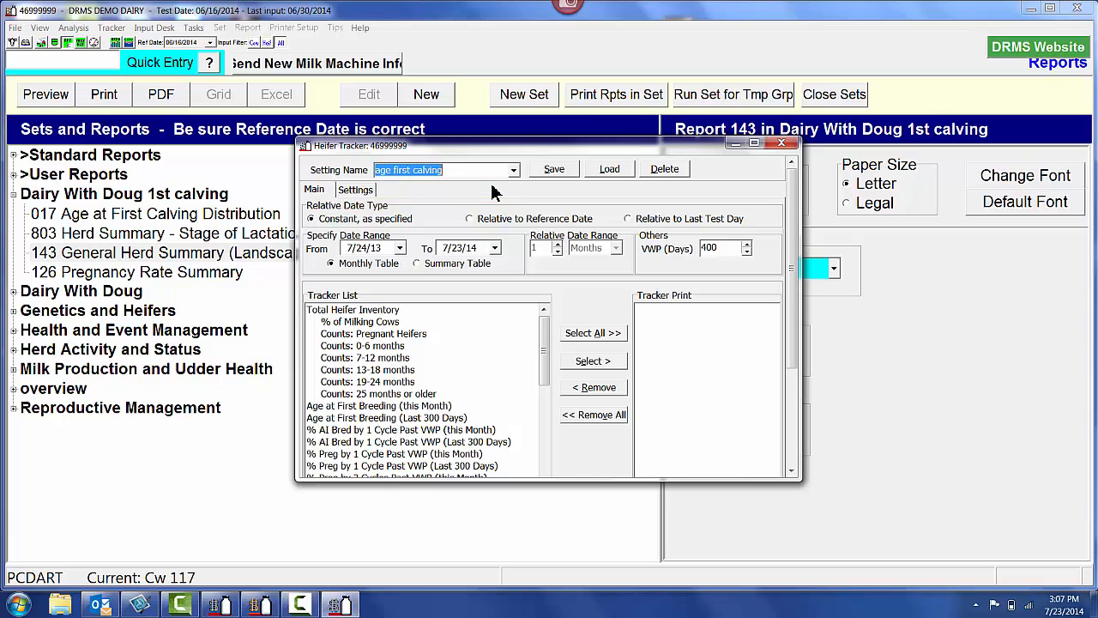
{"action": "left_click", "coordinate": [607, 169]}
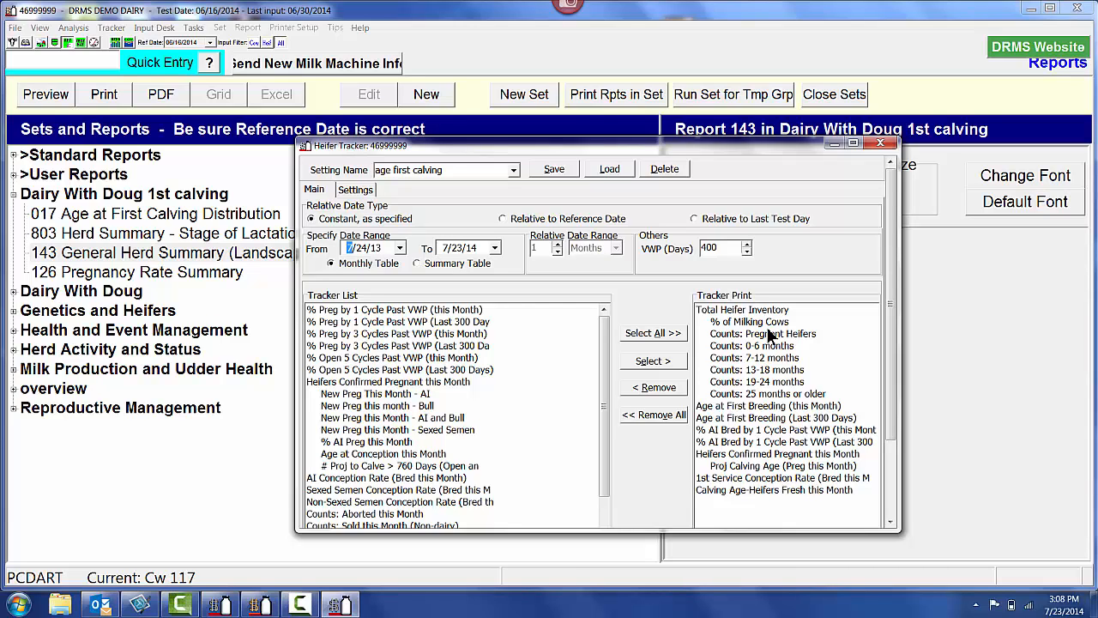
Run the Heifer Tracker monthly table, examine the heifer breeding and calving age figures, and close the tracker
{"action": "key", "text": "Return"}
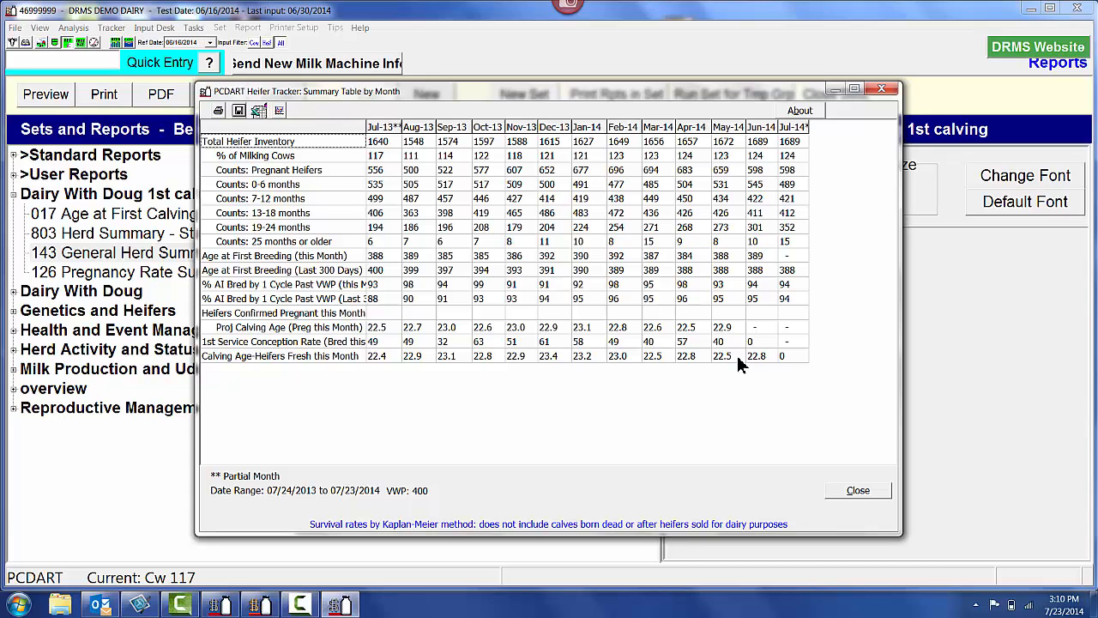
{"action": "key", "text": "Escape"}
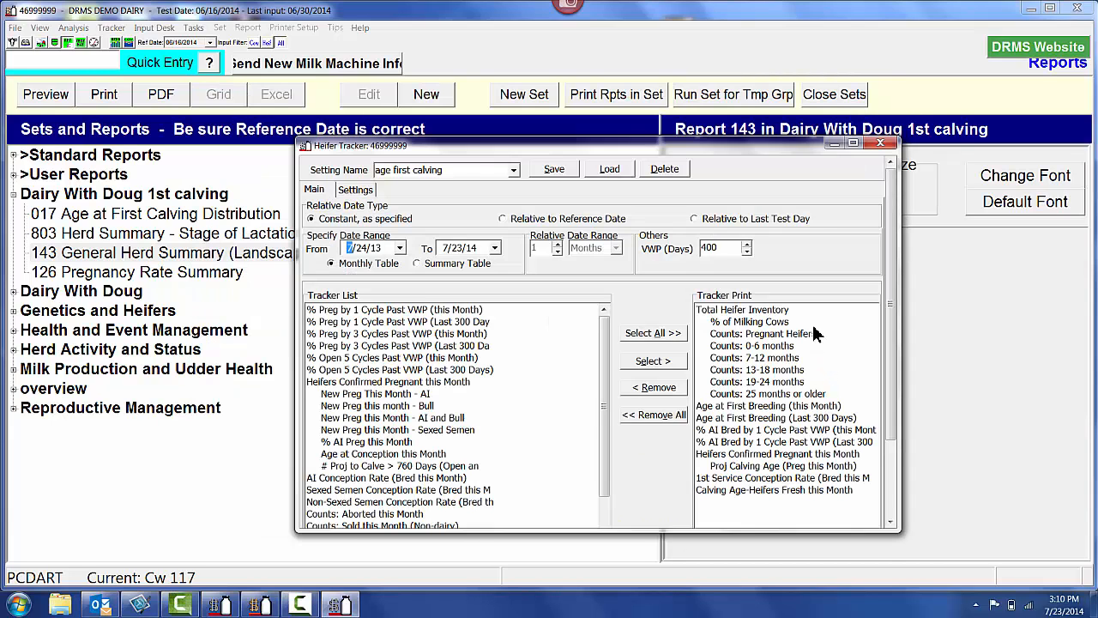
{"action": "left_click", "coordinate": [877, 145]}
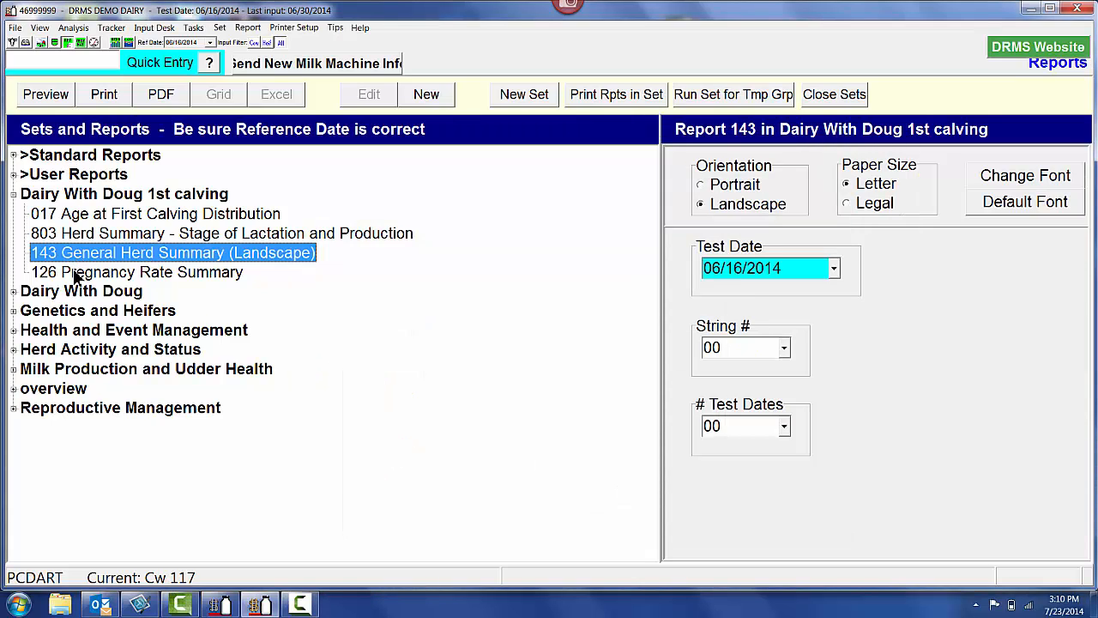
Set report 126 Pregnancy Rate Summary to Heifers, preview it, and collapse the Standard Reports list after closing the preview
{"action": "left_click", "coordinate": [121, 273]}
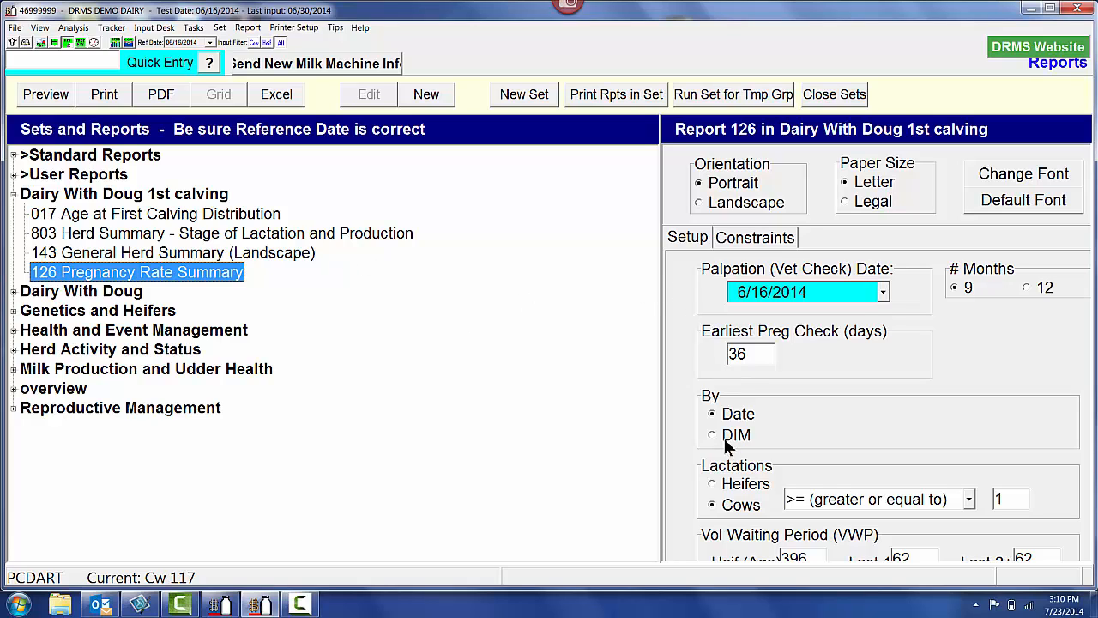
{"action": "left_click", "coordinate": [714, 485]}
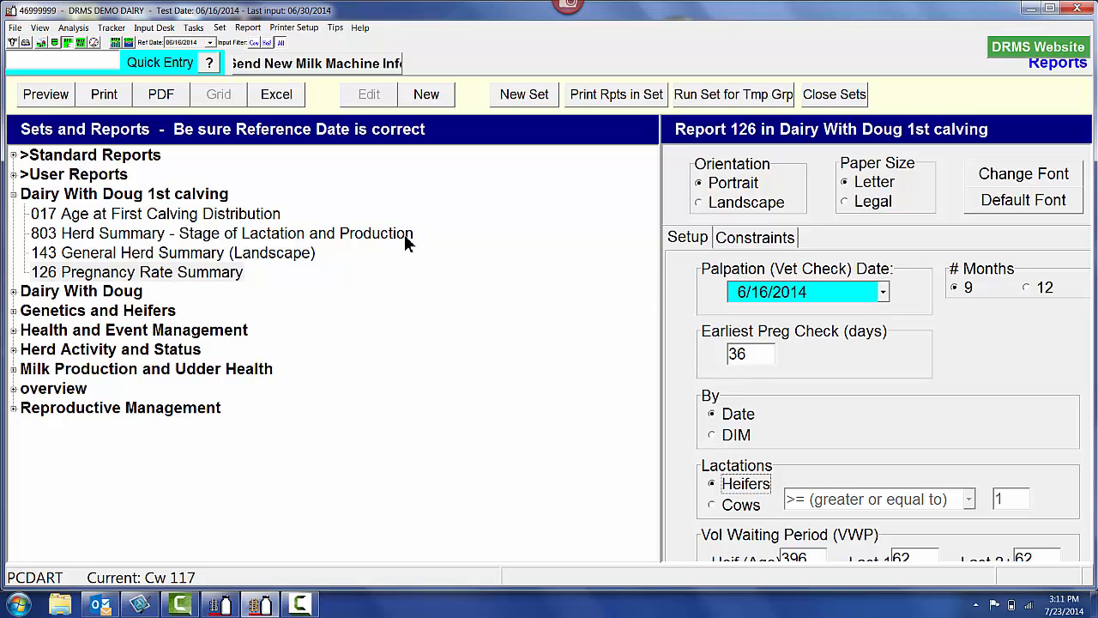
{"action": "left_click", "coordinate": [53, 96]}
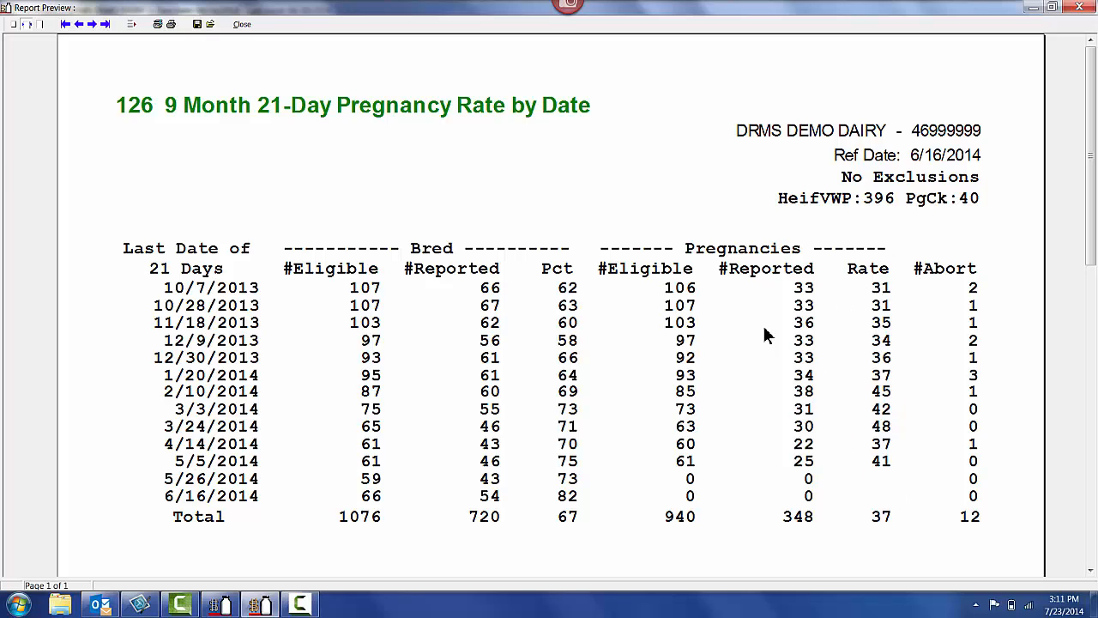
{"action": "left_click", "coordinate": [241, 26]}
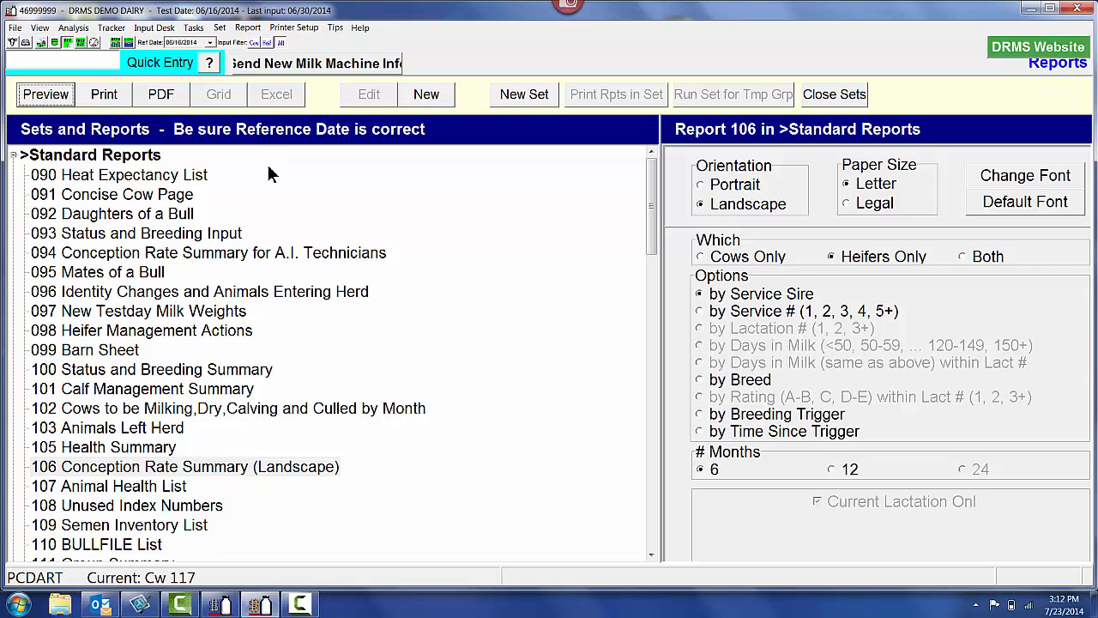
{"action": "left_click", "coordinate": [13, 157]}
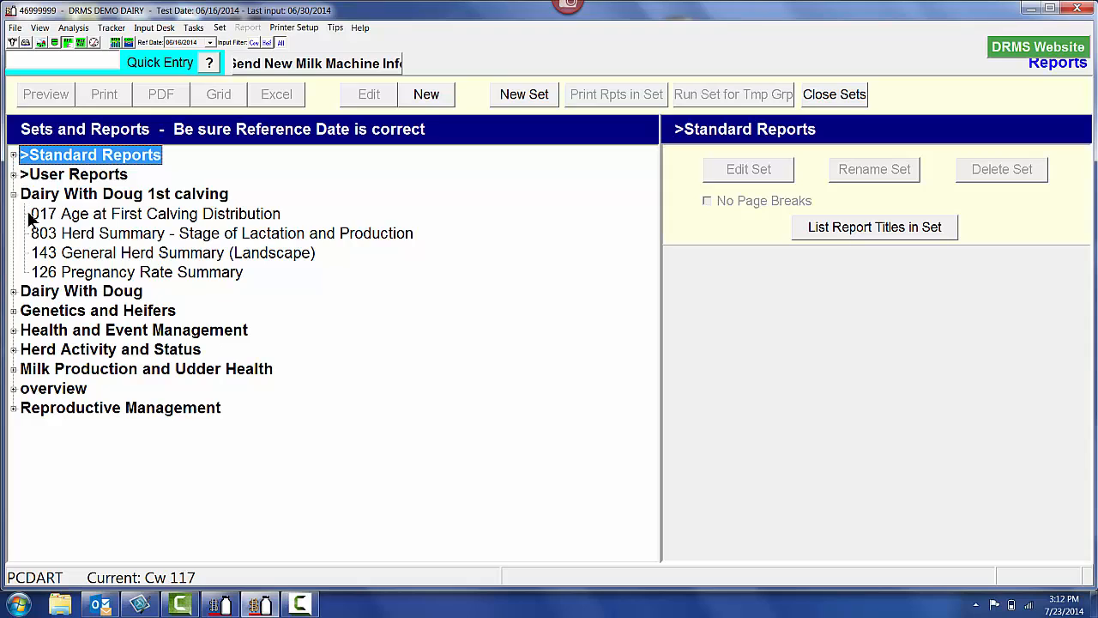